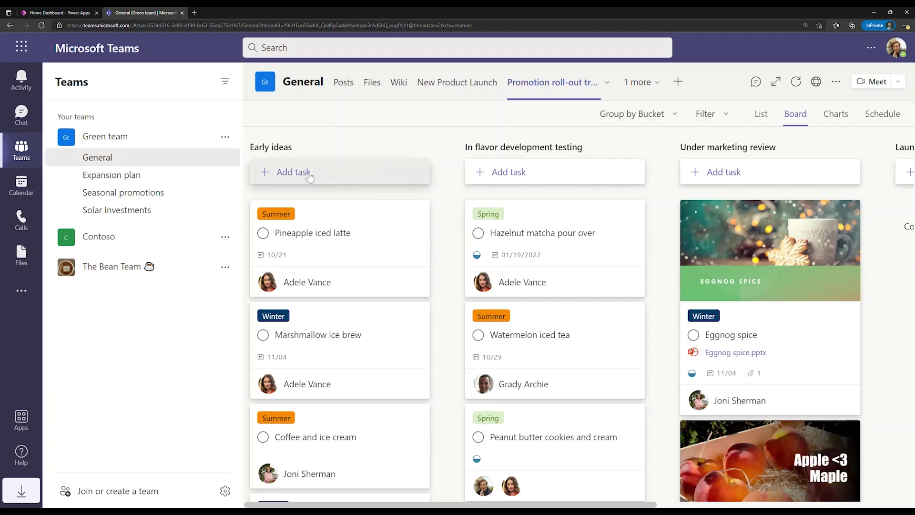
Move the Pineapple iced latte card from Early ideas into In flavor development testing.
left_click_drag(279, 257, 545, 301)
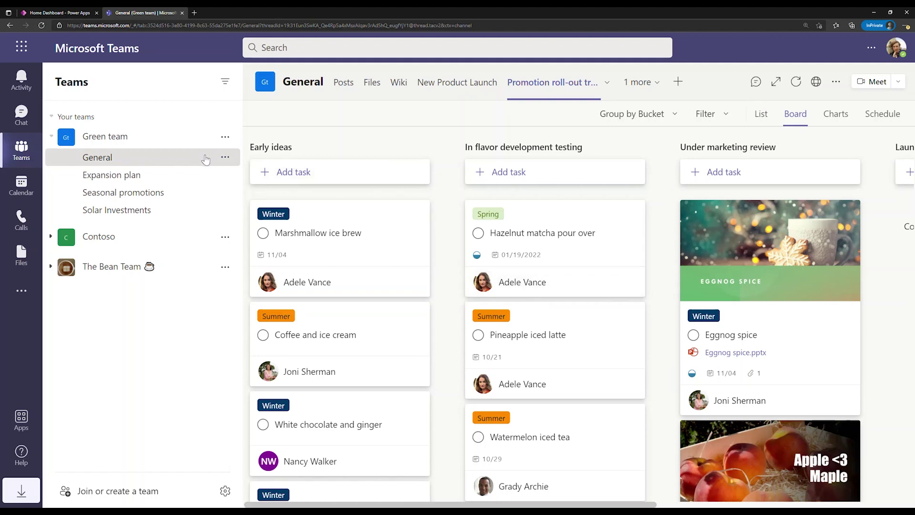
Show the General channel's conversation posts.
left_click(350, 86)
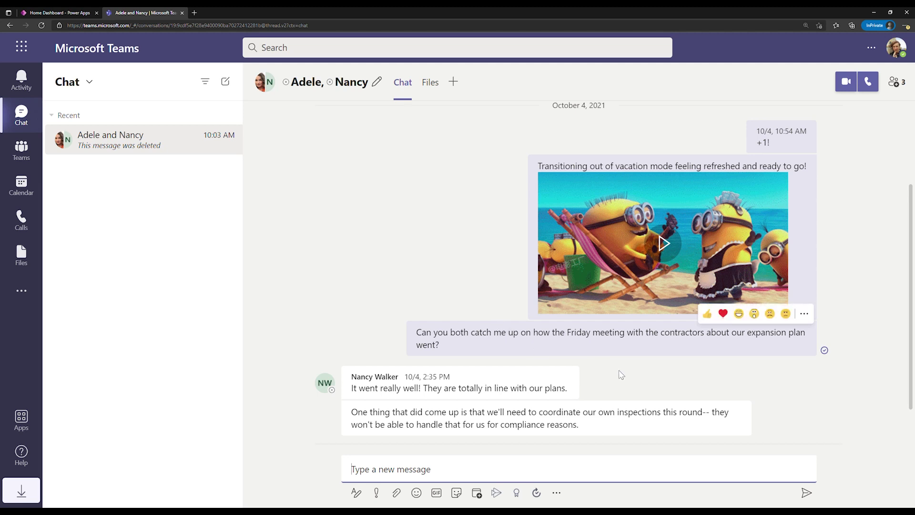
Turn the group chat's inspections message into a new task using its More actions menu.
mouse_move(737, 420)
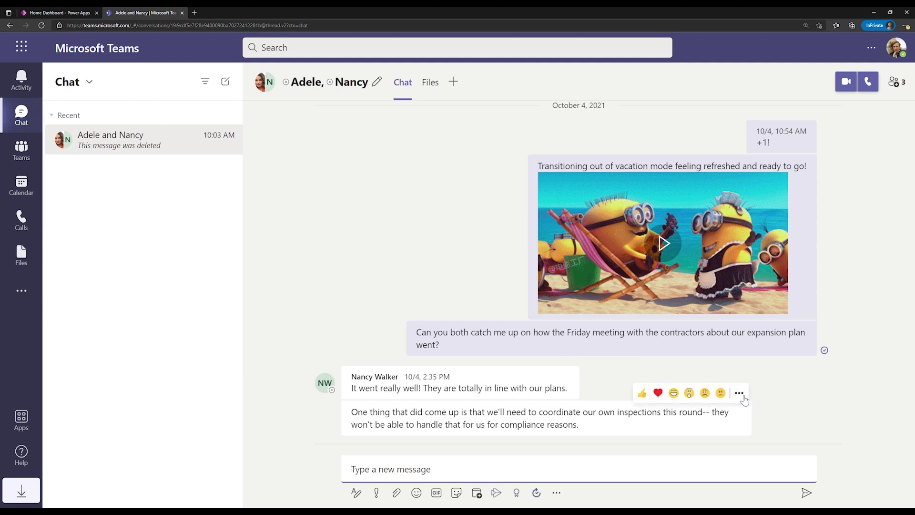
left_click(740, 393)
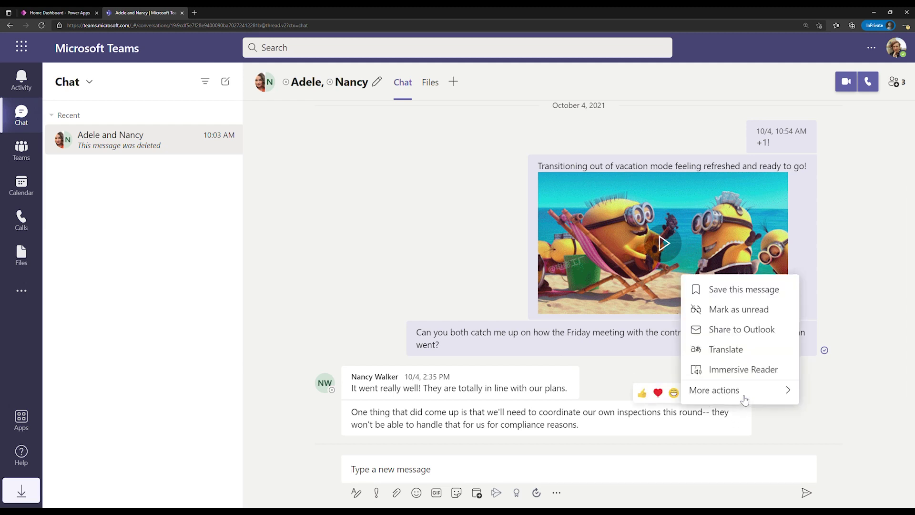
mouse_move(744, 394)
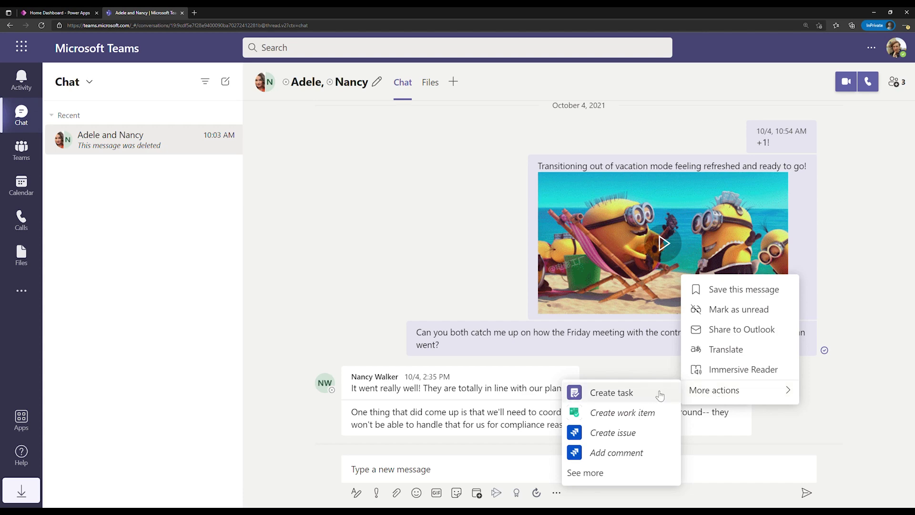
left_click(638, 394)
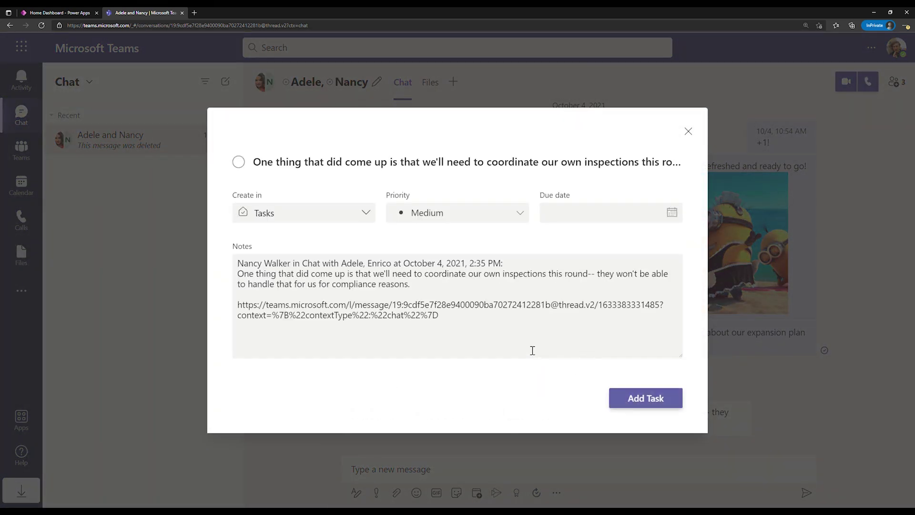
Add the inspections task to Green team's Weekly team sync plan, In progress, due Oct 22, 2021.
left_click(365, 219)
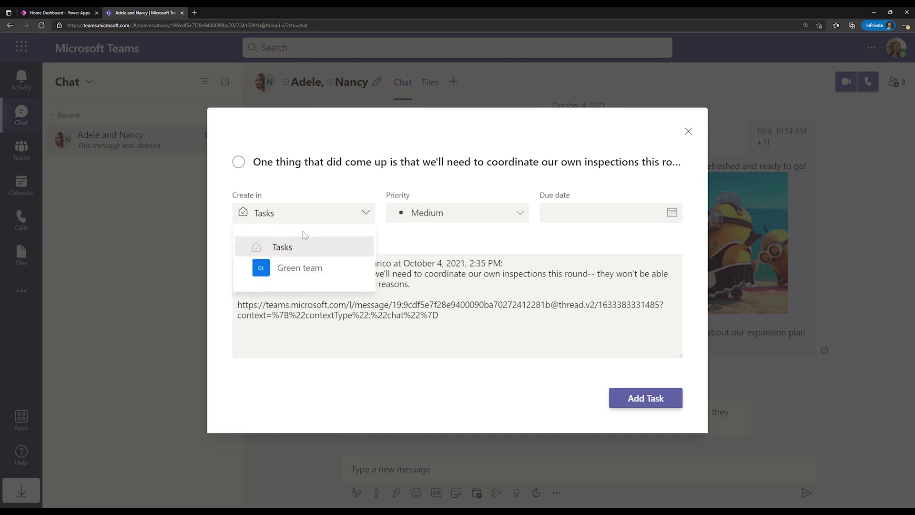
left_click(243, 270)
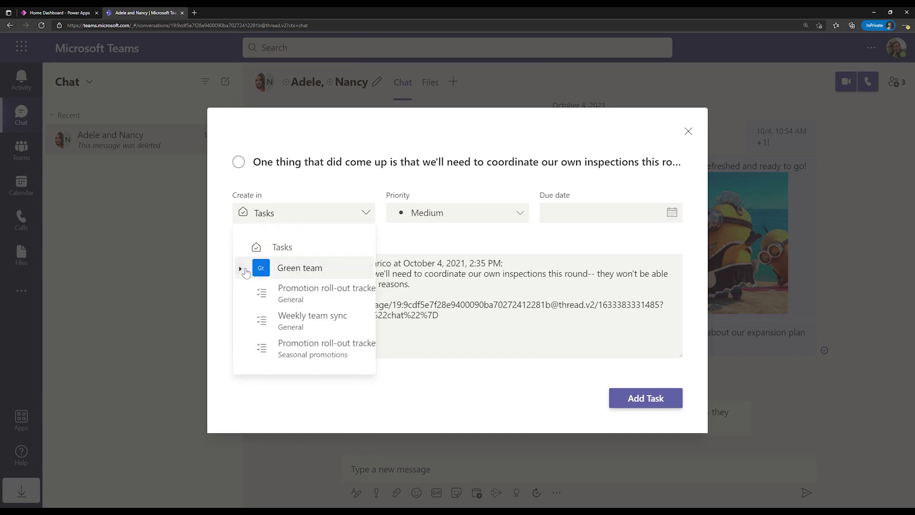
left_click(301, 330)
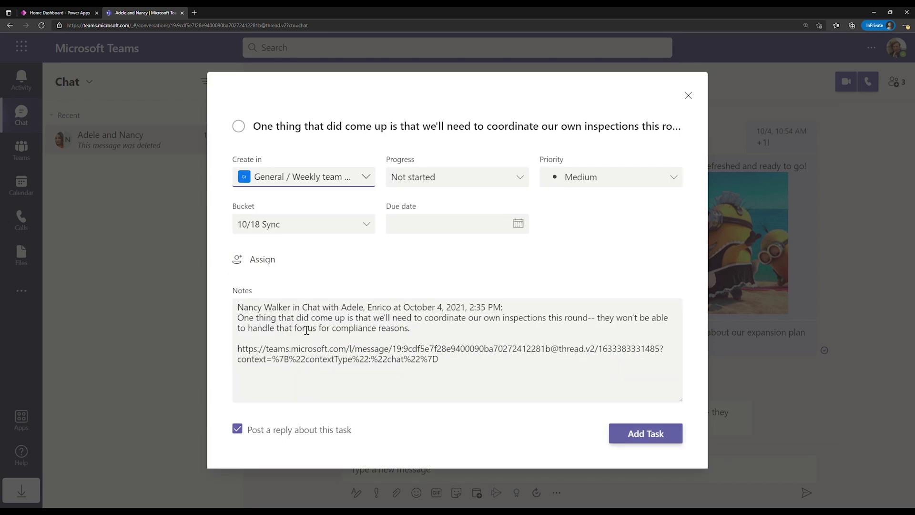
left_click(526, 185)
left_click(500, 229)
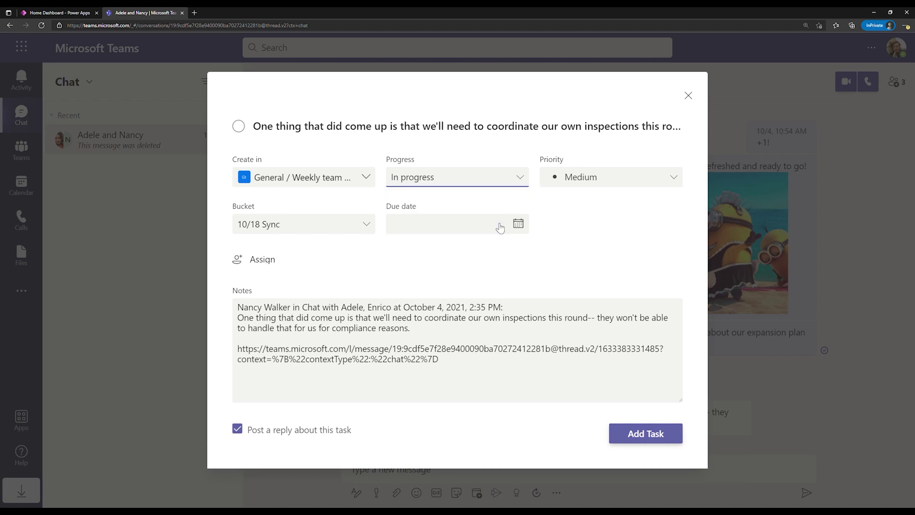
left_click(509, 227)
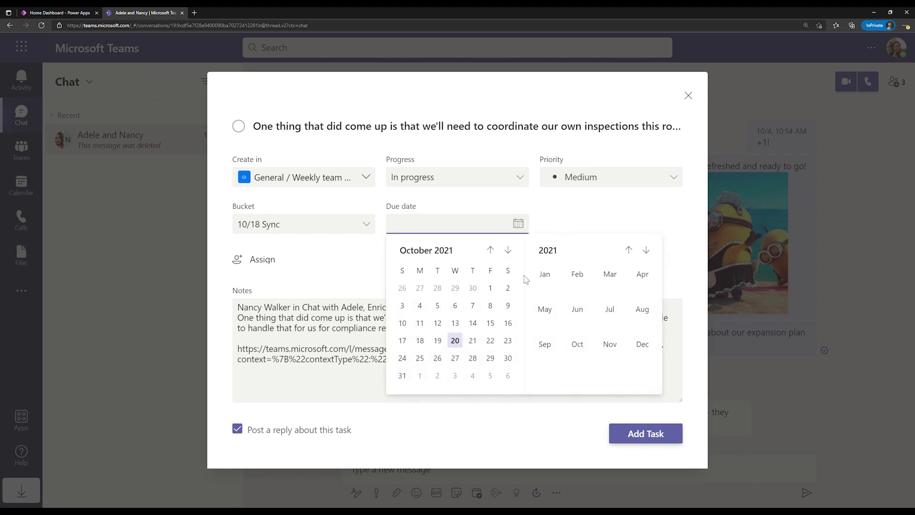
left_click(499, 347)
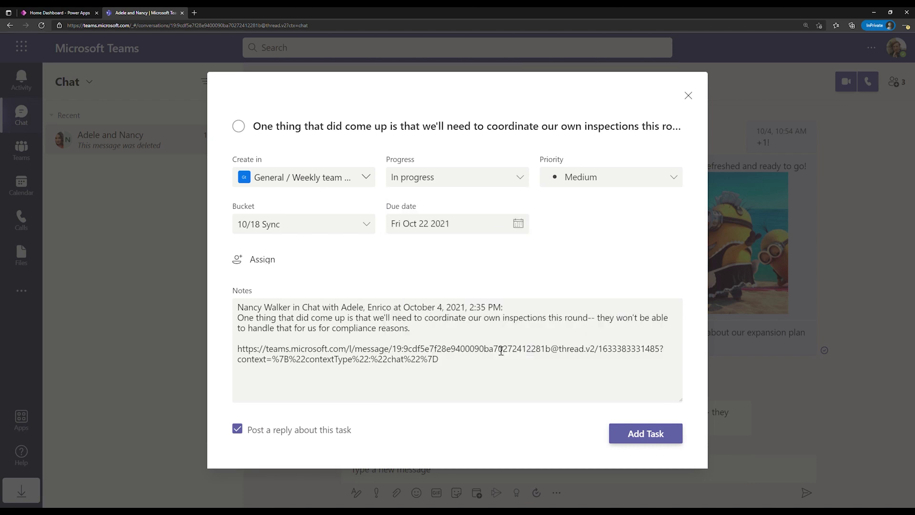
left_click(636, 441)
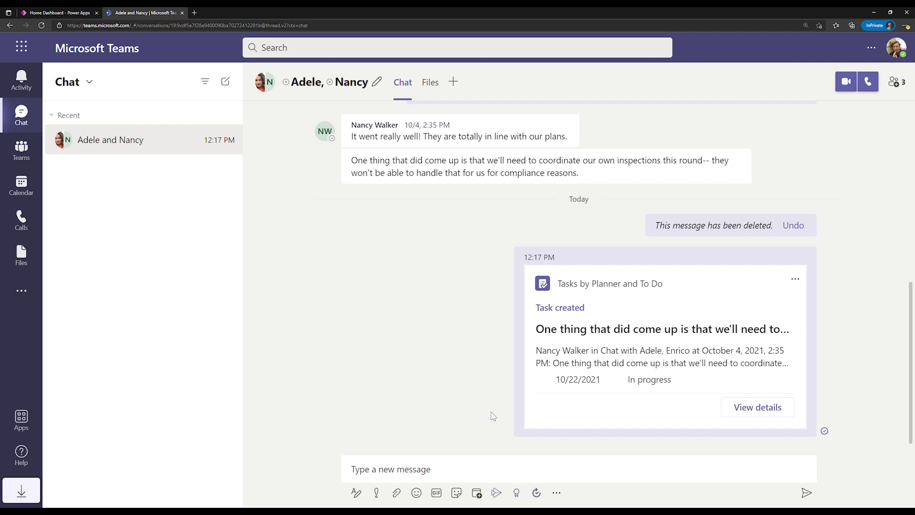
Return from the group chat to the Green team's channels.
left_click(13, 158)
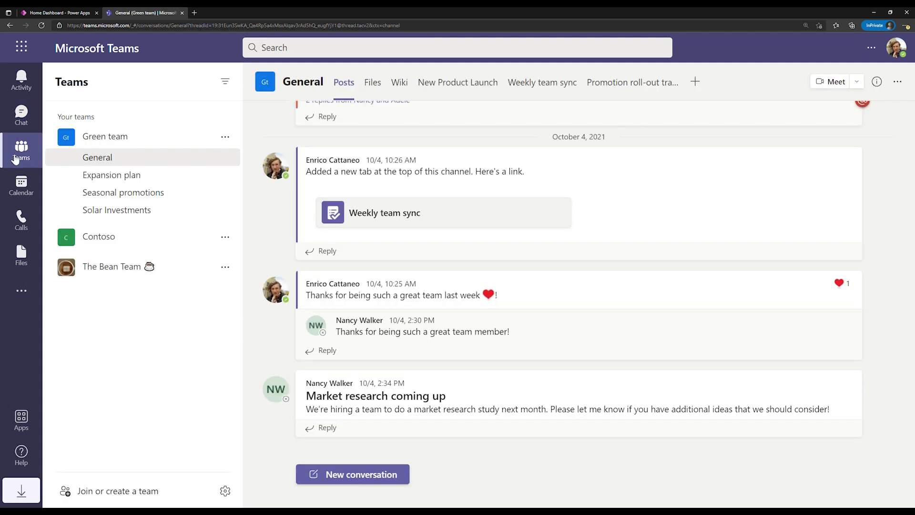
Review the Promotion roll-out tracker's charts (17 tasks left), then go to the New Product Launch tab.
left_click(605, 91)
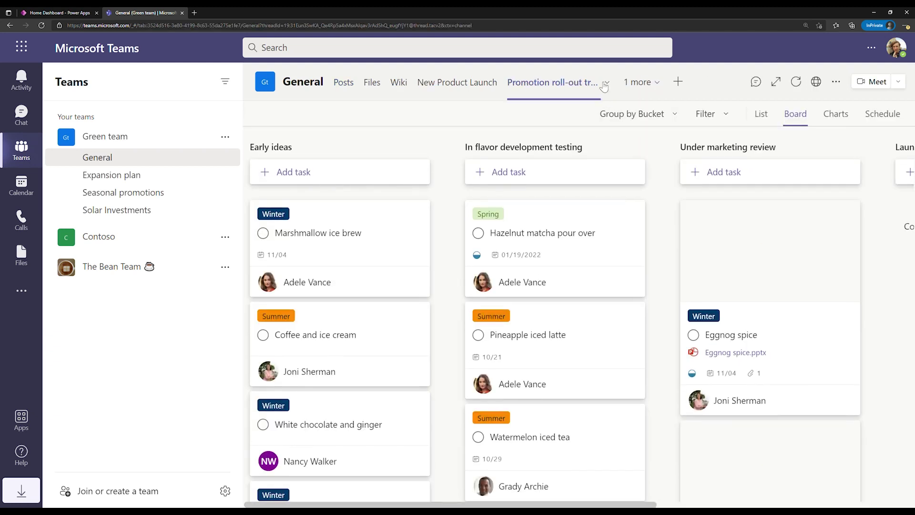
left_click(845, 122)
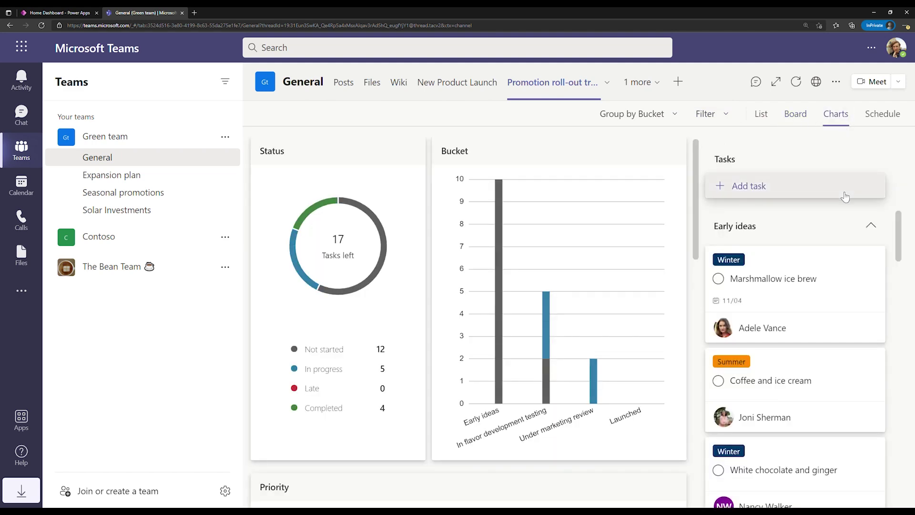
scroll(854, 215, "down", 8)
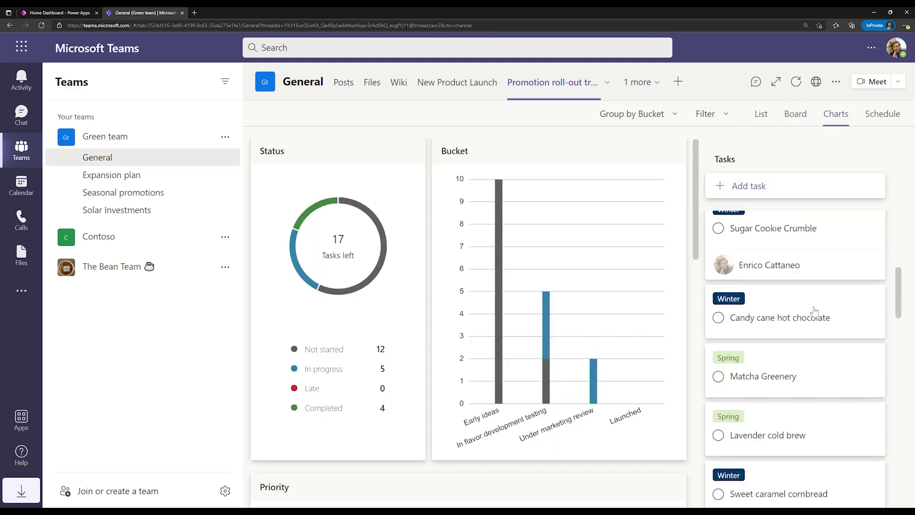
scroll(815, 312, "down", 5)
scroll(813, 311, "up", 8)
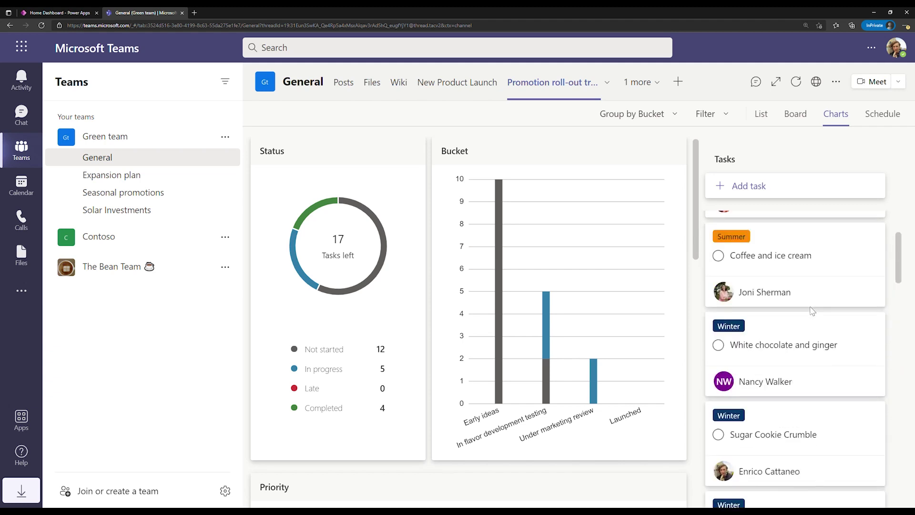
scroll(813, 311, "up", 3)
scroll(667, 282, "down", 3)
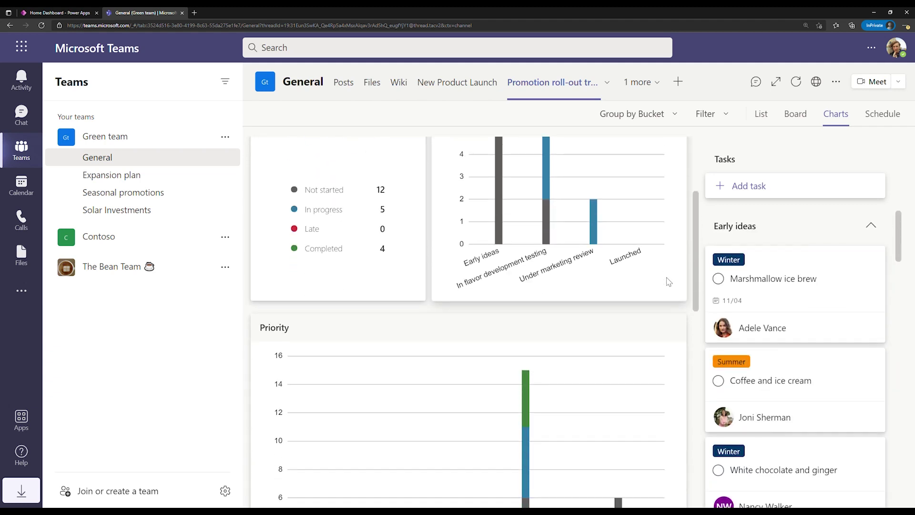
scroll(668, 282, "down", 10)
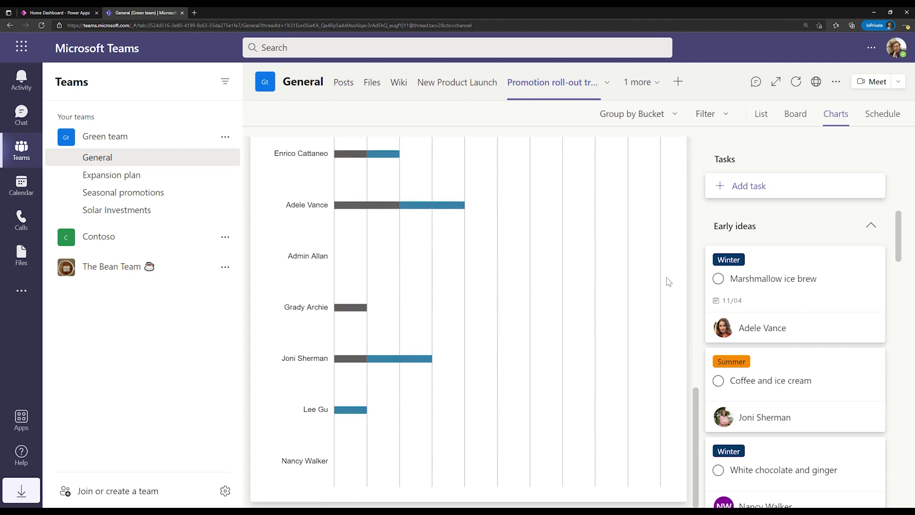
scroll(419, 249, "up", 3)
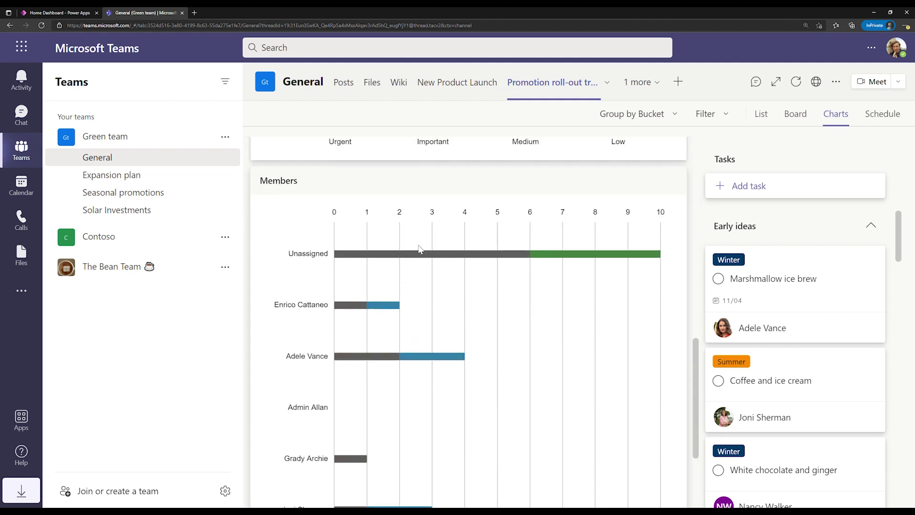
scroll(419, 248, "up", 8)
scroll(424, 246, "up", 2)
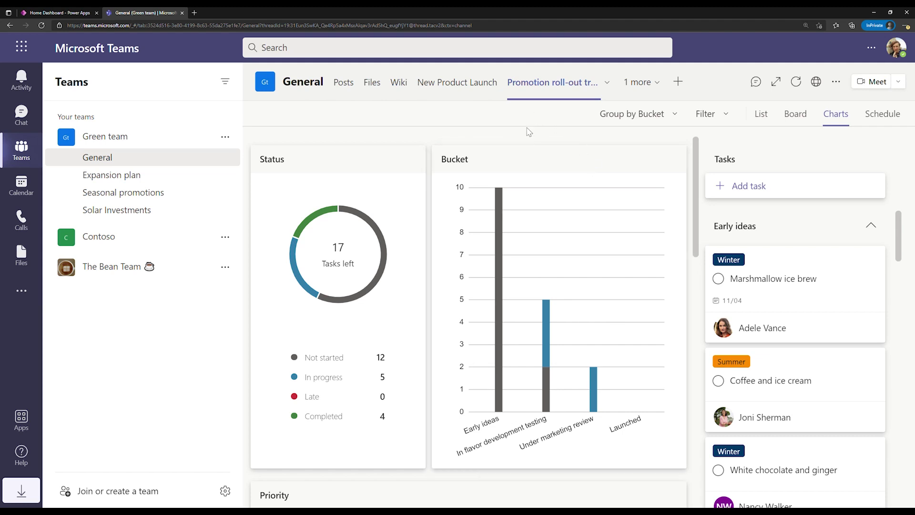
left_click(470, 94)
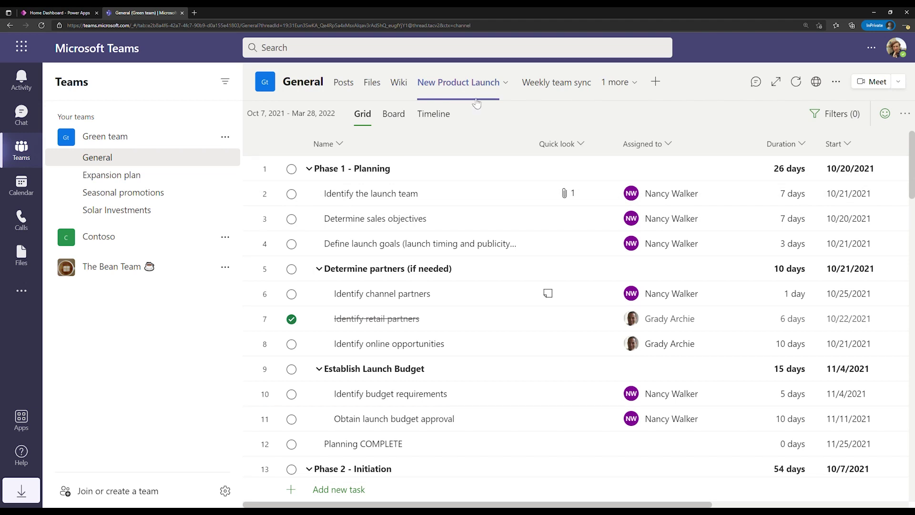
Expand the New Product Launch plan to full window and display its tasks as a Timeline.
left_click(775, 87)
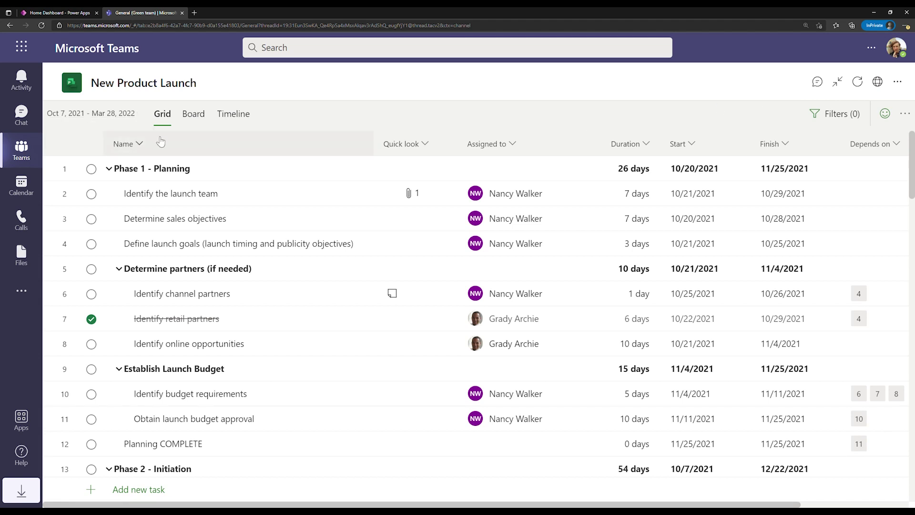
left_click(186, 119)
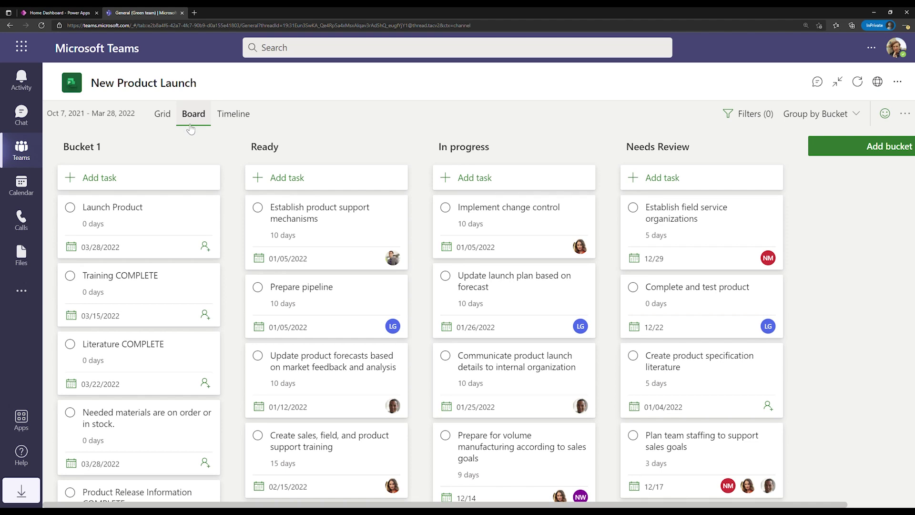
left_click(230, 117)
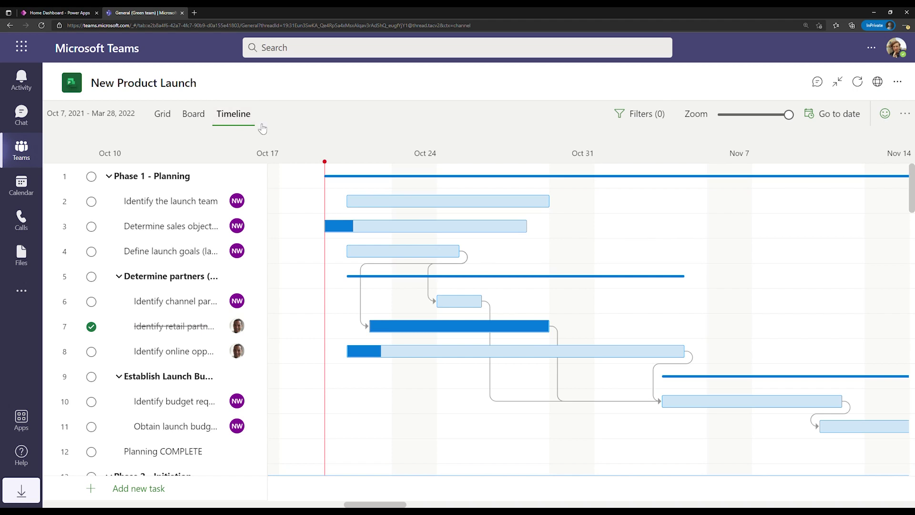
Reschedule Identify the launch team to start Oct 26, then return to Grid view.
mouse_move(378, 197)
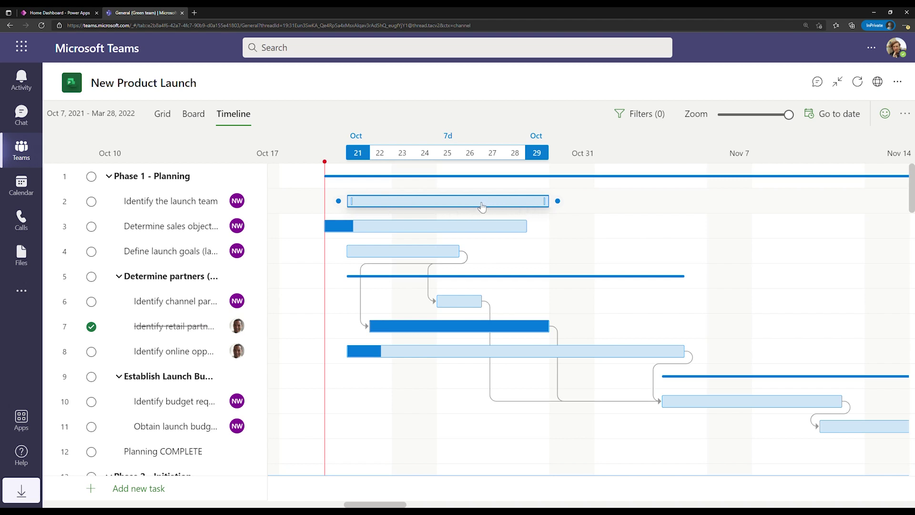
left_click_drag(545, 201, 593, 213)
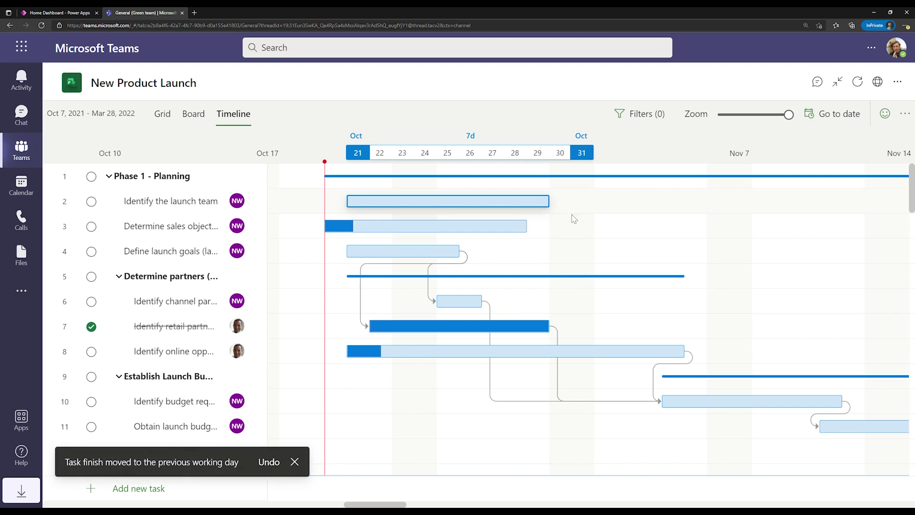
left_click_drag(494, 206, 613, 212)
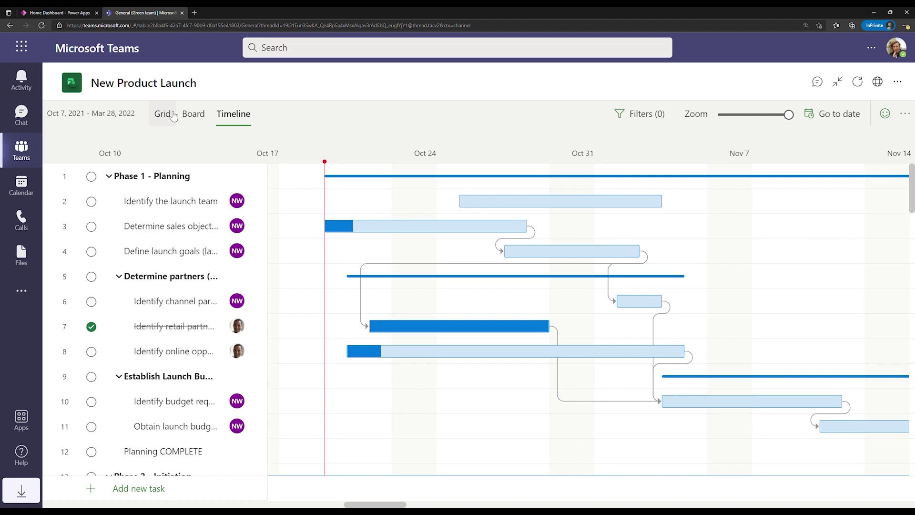
left_click(173, 117)
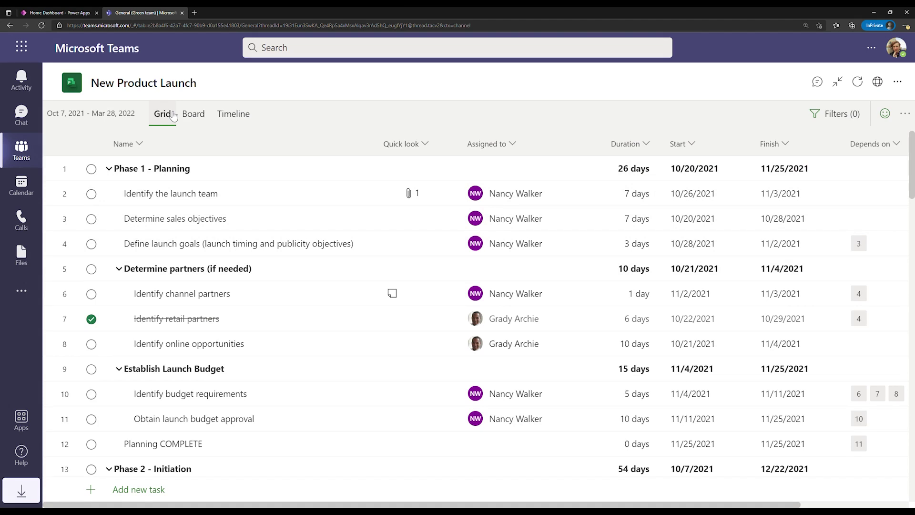
Add a custom Yes/No column named 'Reviewed?' to the New Product Launch grid.
left_click_drag(430, 503, 539, 506)
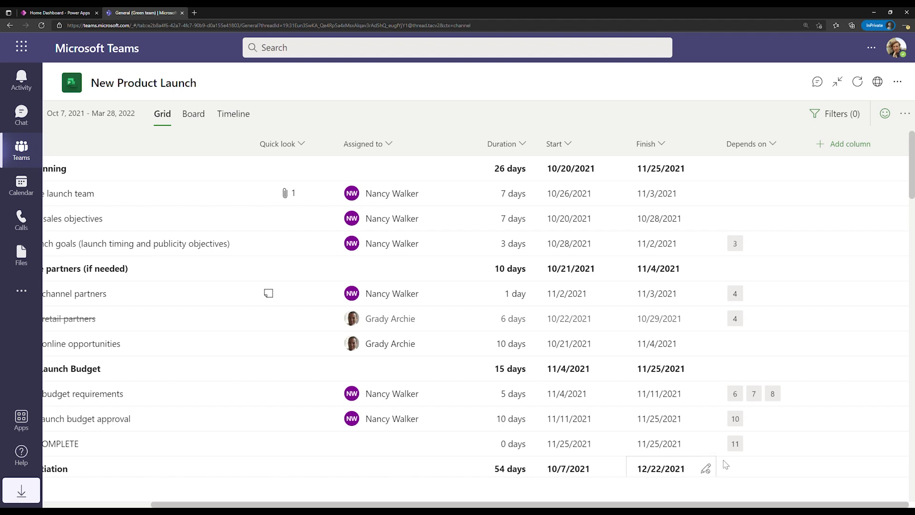
left_click(846, 151)
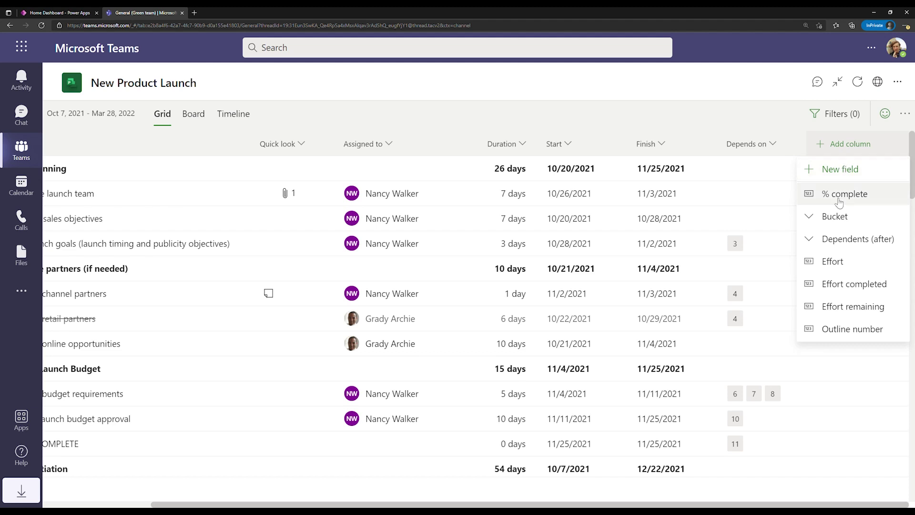
left_click(828, 169)
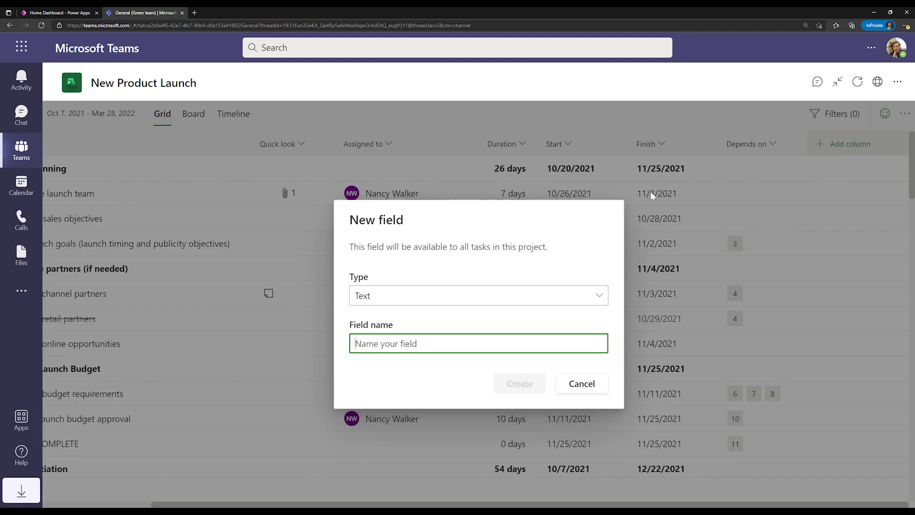
left_click(602, 301)
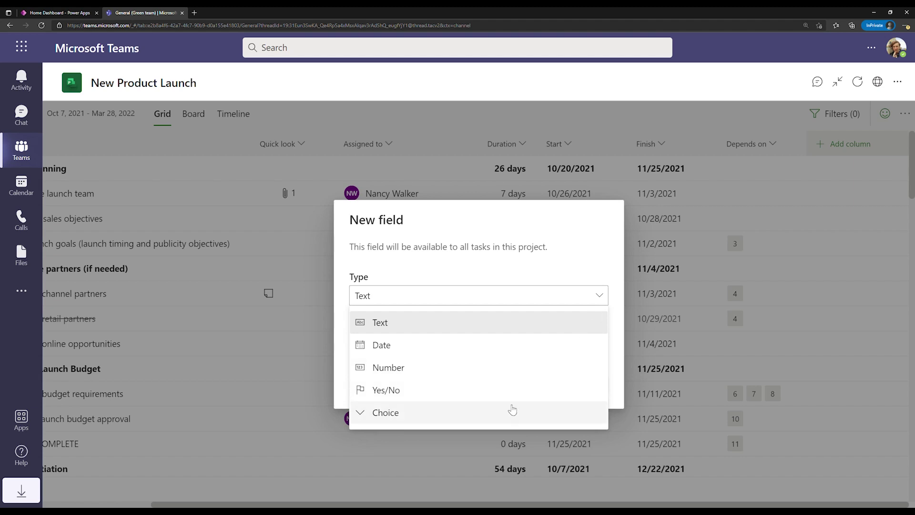
left_click(508, 391)
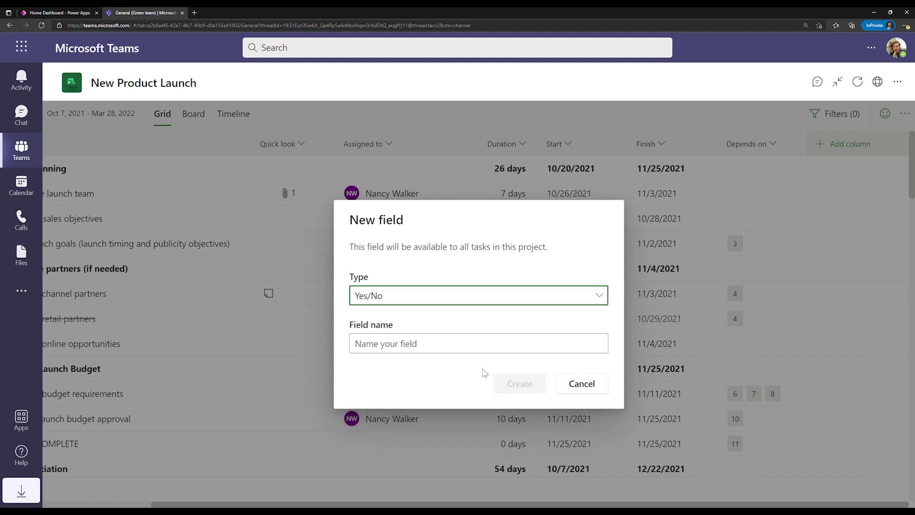
left_click(465, 355)
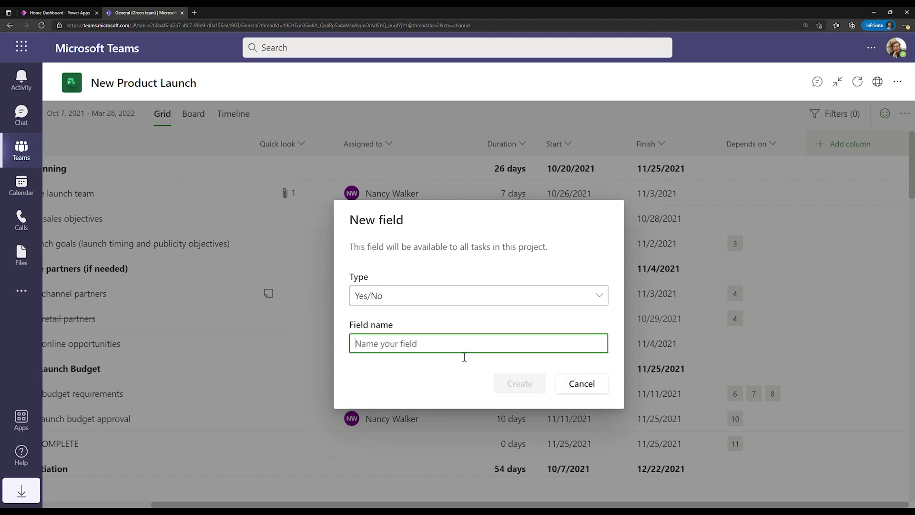
type("Reviewed?")
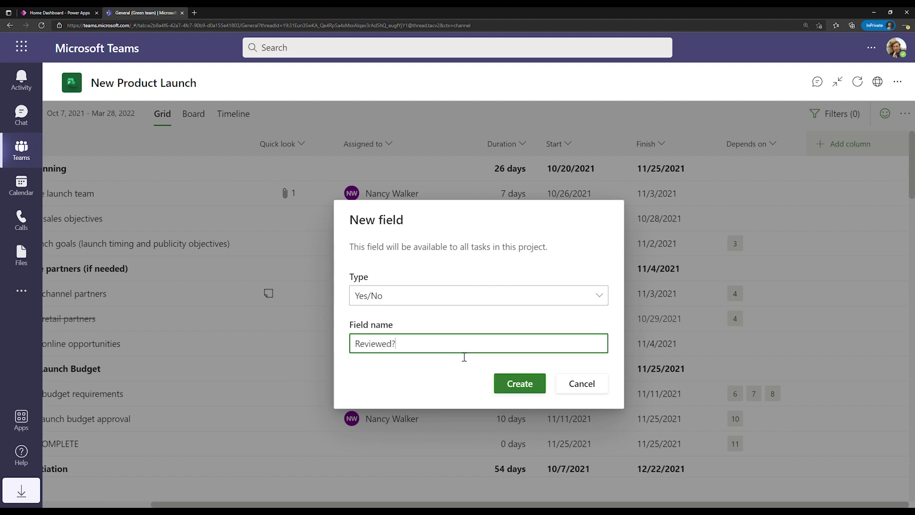
left_click(503, 385)
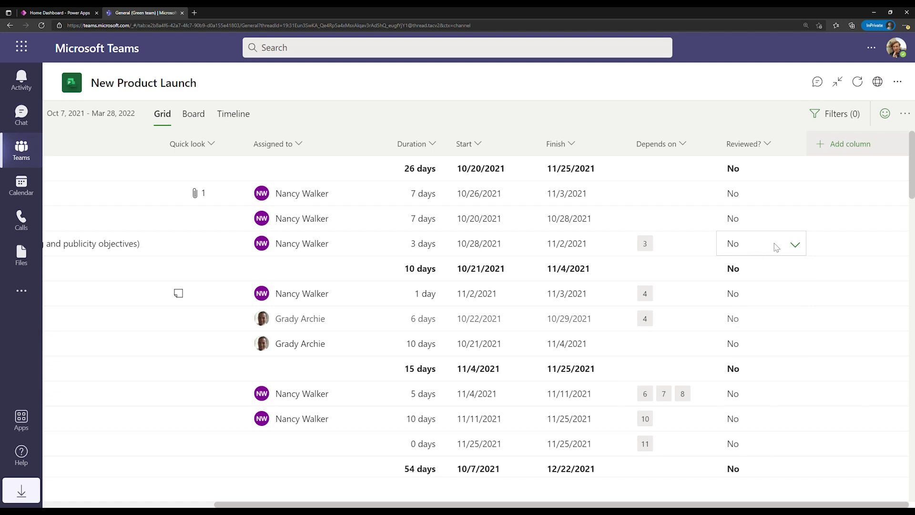
Set Define launch goals' Reviewed? to Yes, then switch to the Power Apps browser tab.
left_click(795, 244)
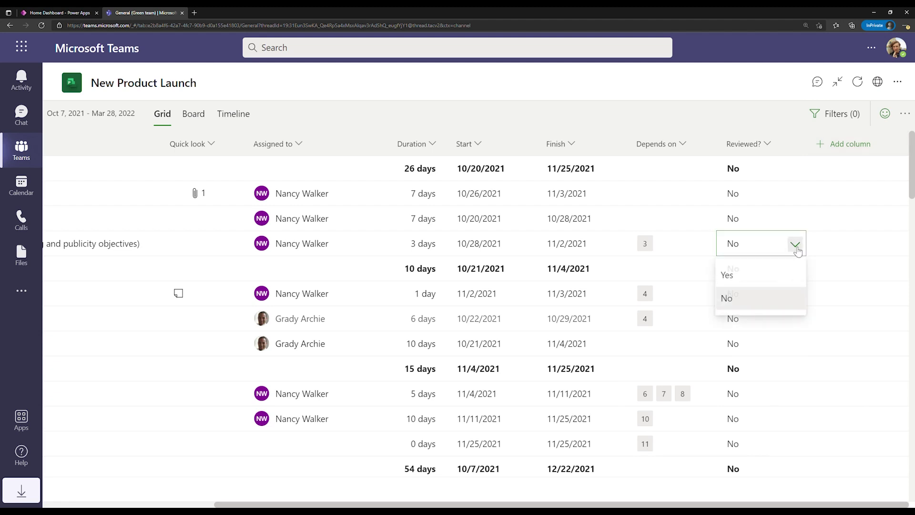
left_click(753, 284)
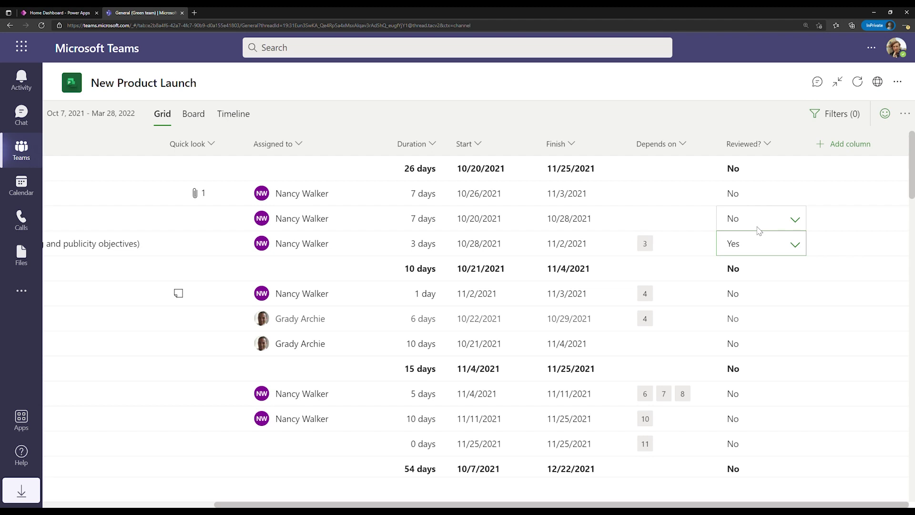
left_click(69, 14)
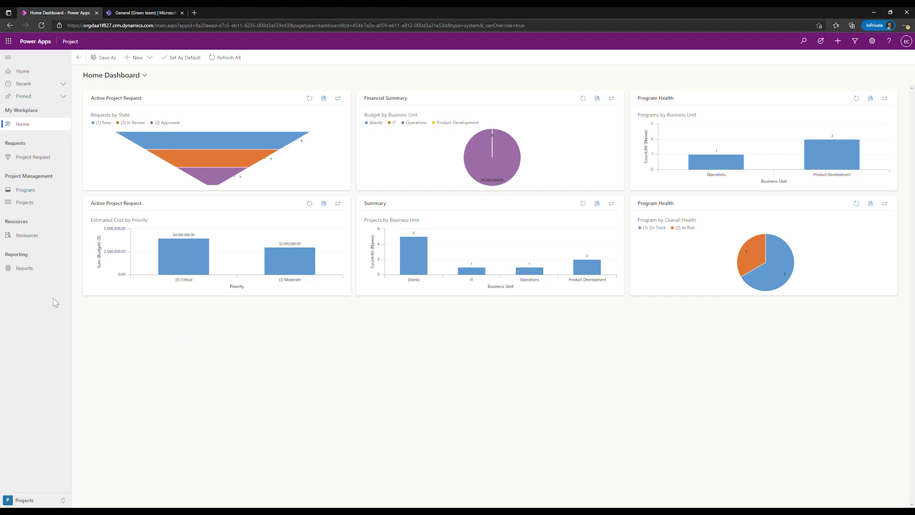
Show the My Active Projects list in Power Apps, including New Product Launch.
left_click(28, 208)
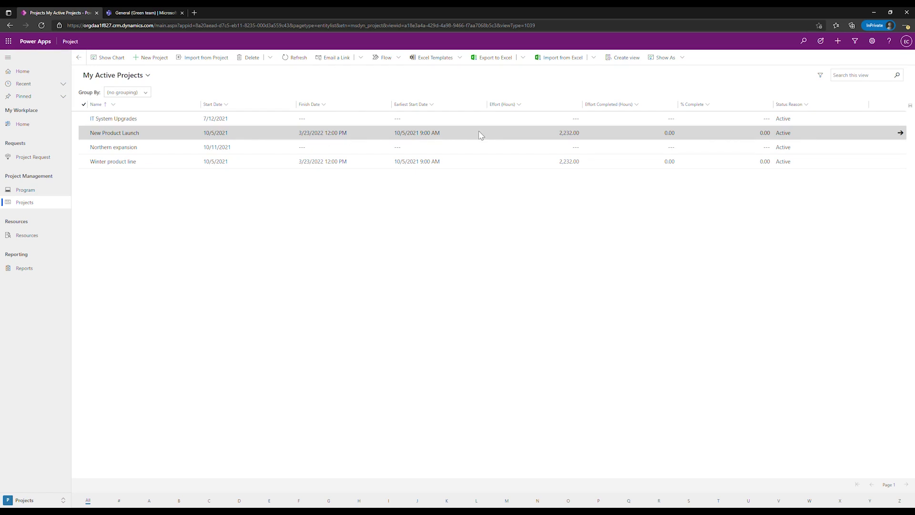
Open the New Product Launch project record in Power Apps and show its Tasks.
left_click(901, 133)
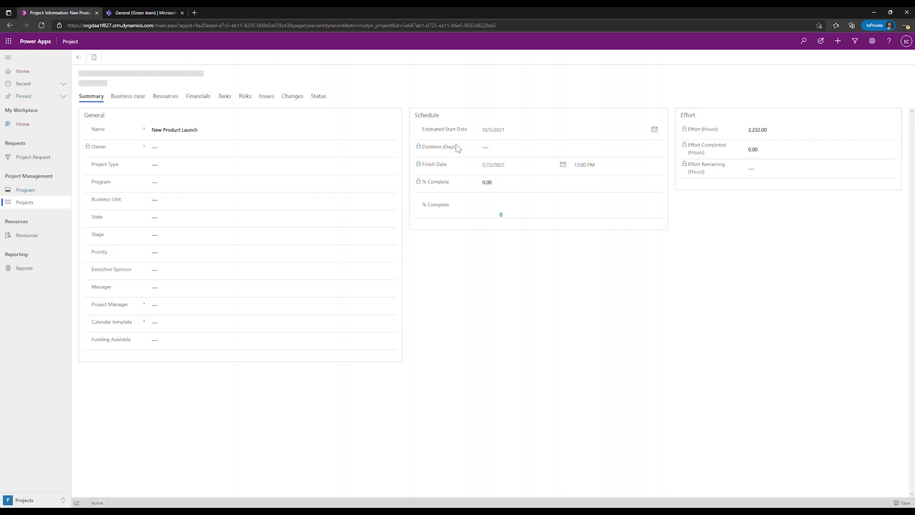
left_click(226, 98)
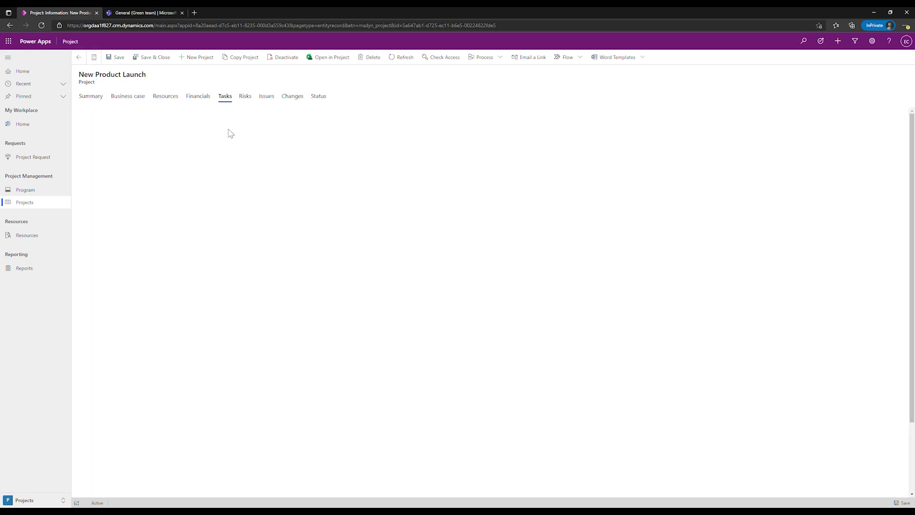